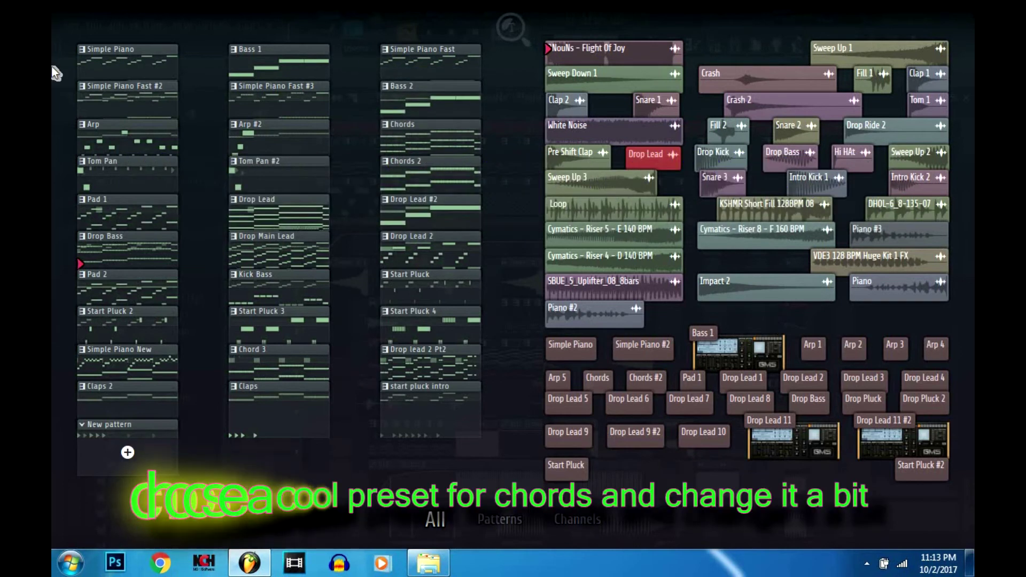
# Step: Examine the project's patterns and channels in the picker, from chords, arps and tom patterns to drop leads and plucks, and close it
pyautogui.moveTo(452, 160)
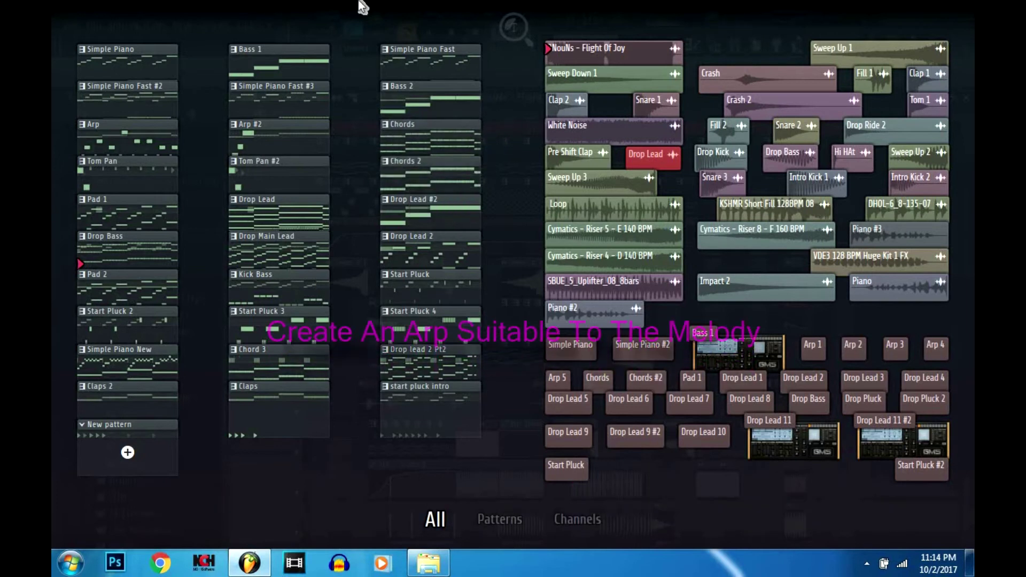
pyautogui.moveTo(114, 140)
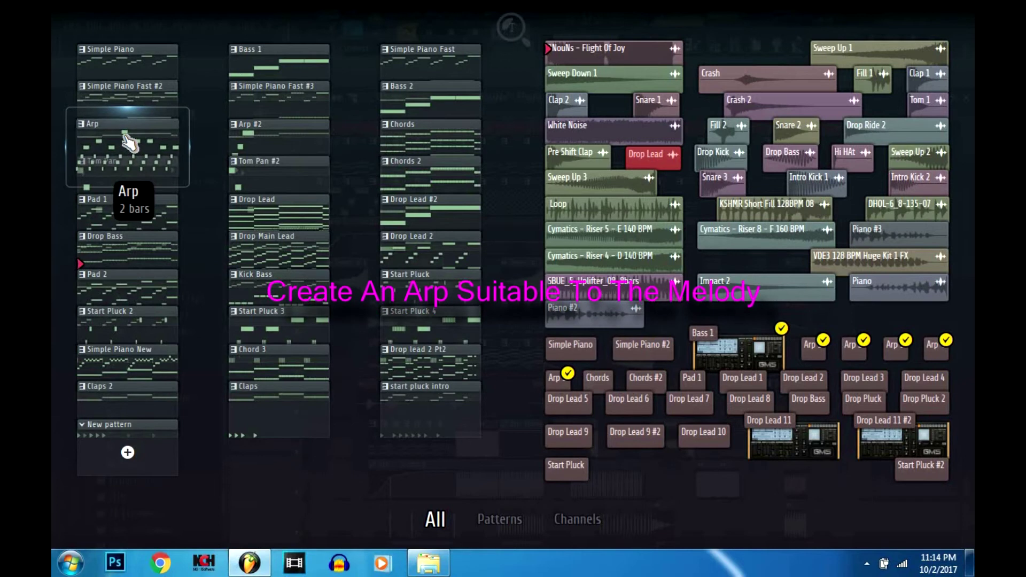
pyautogui.moveTo(247, 150)
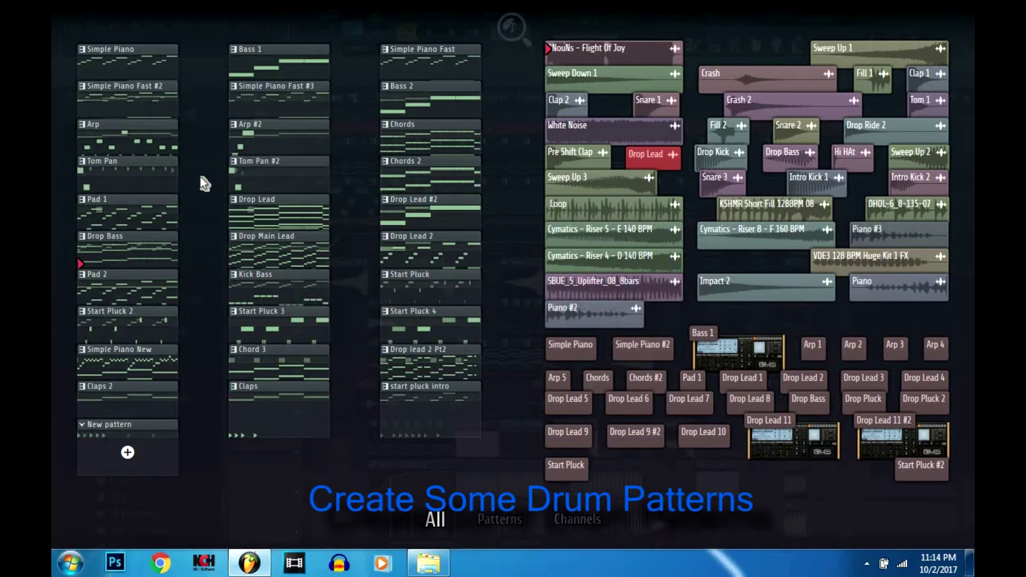
pyautogui.moveTo(170, 182)
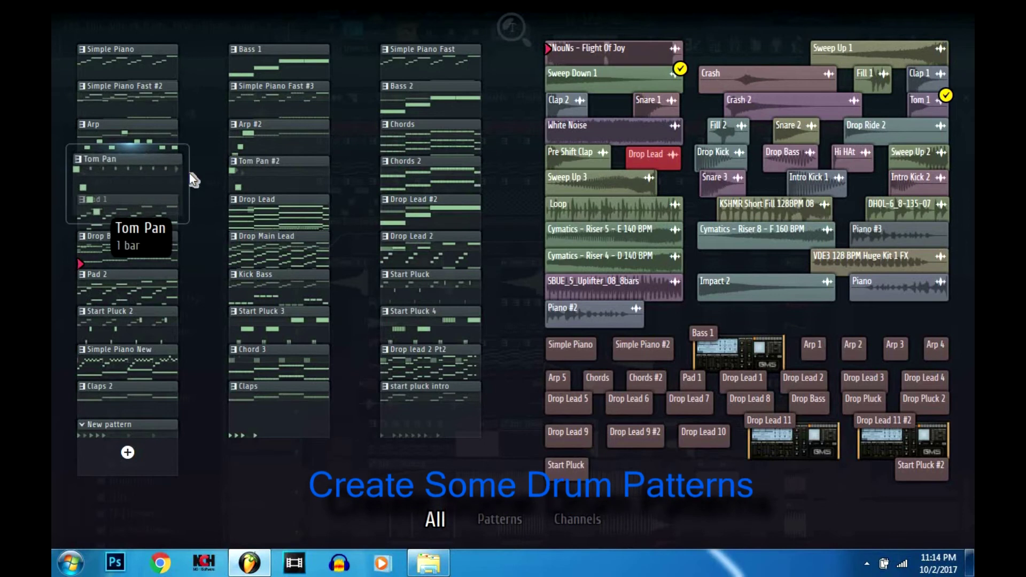
pyautogui.moveTo(258, 171)
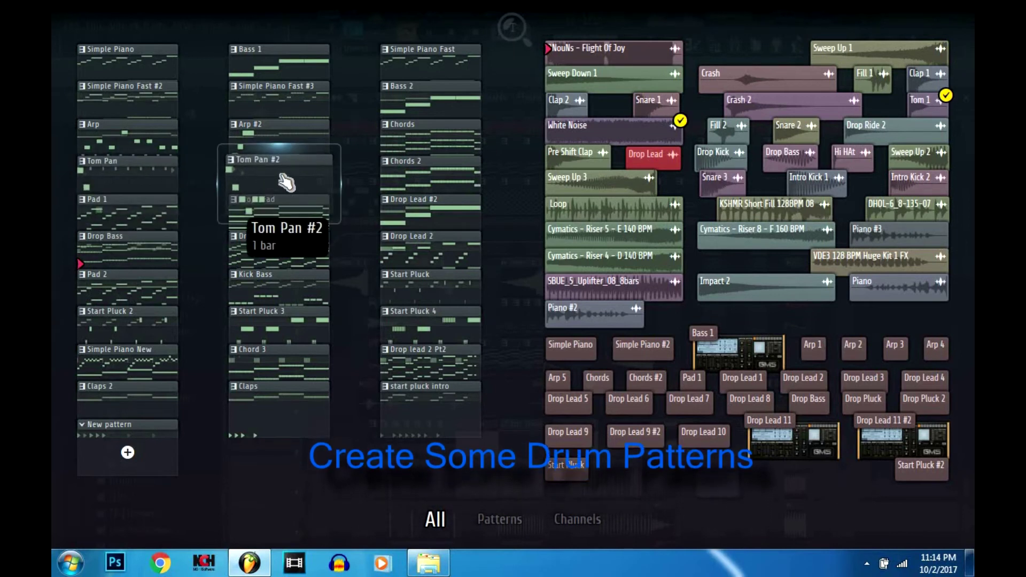
pyautogui.moveTo(393, 179)
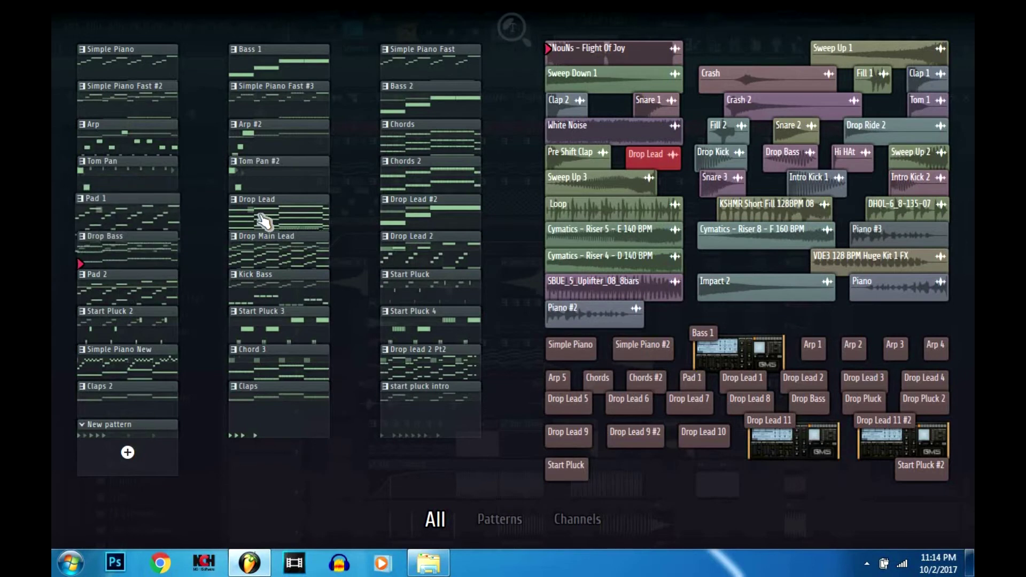
pyautogui.moveTo(263, 220)
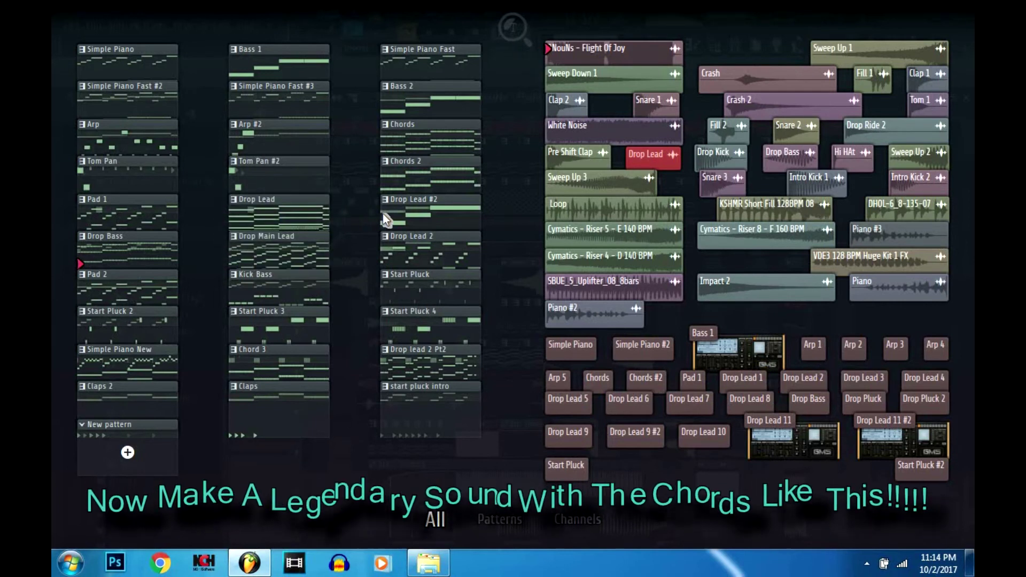
pyautogui.moveTo(421, 221)
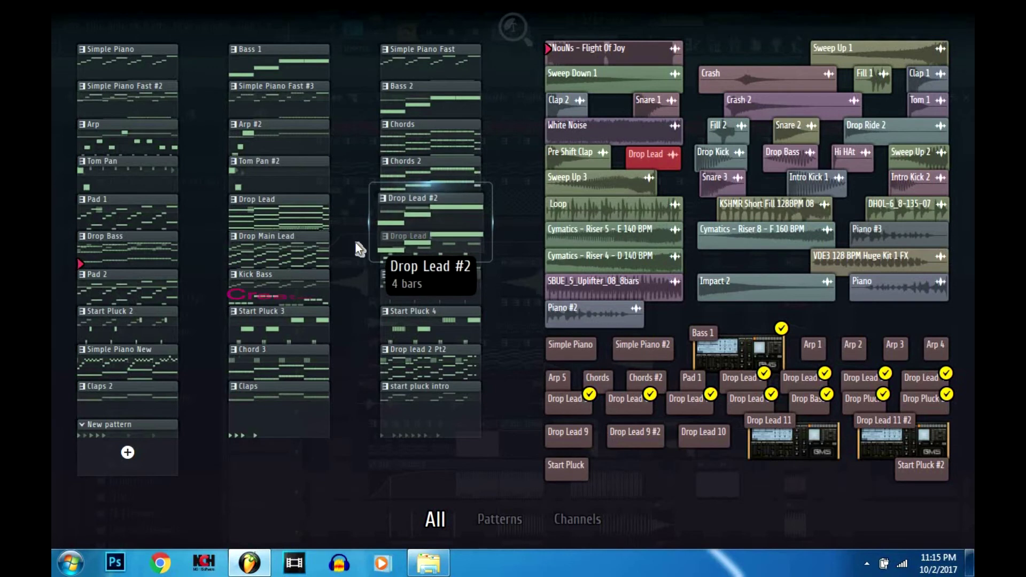
pyautogui.moveTo(304, 266)
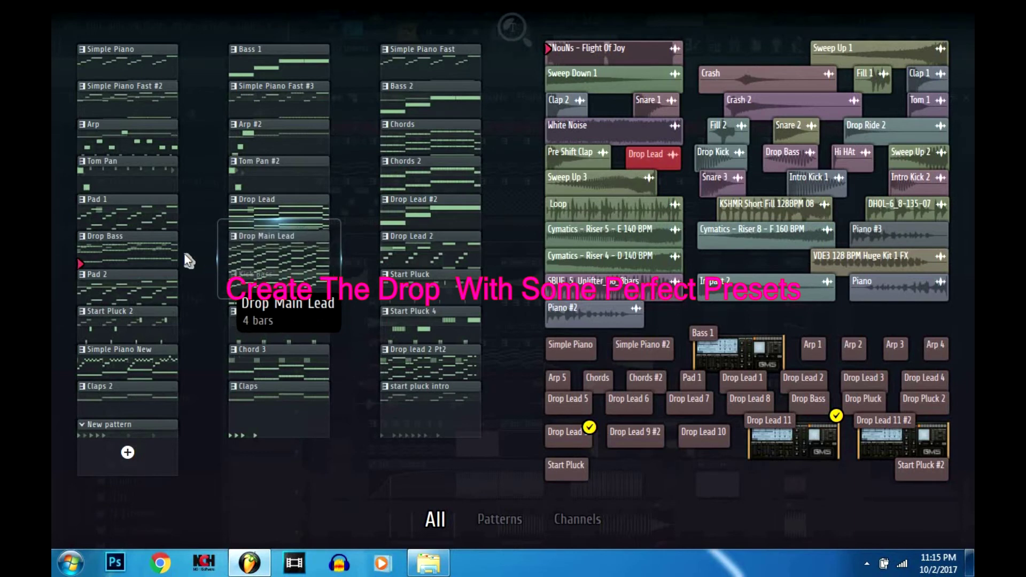
pyautogui.moveTo(171, 259)
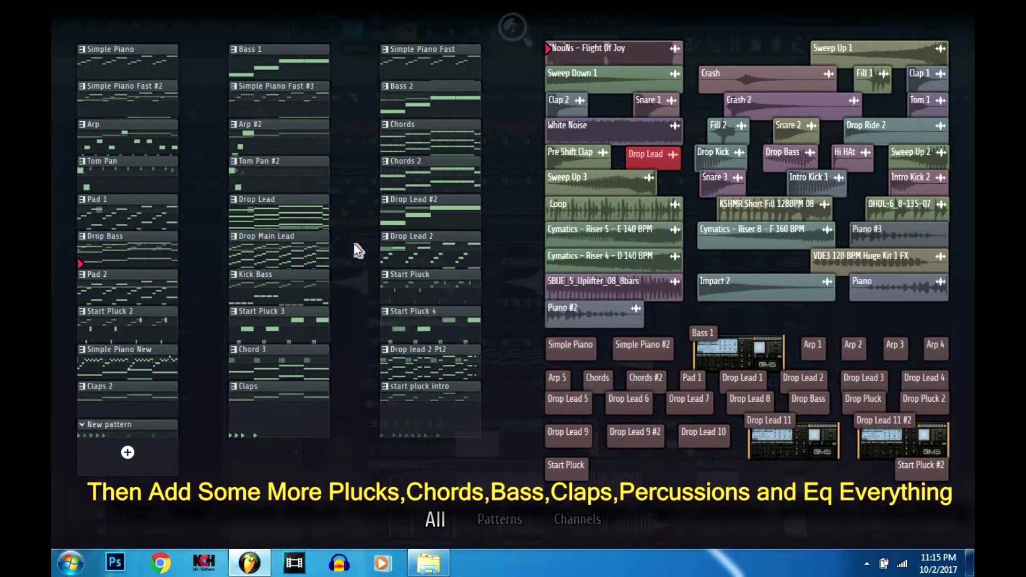
pyautogui.moveTo(400, 258)
pyautogui.moveTo(400, 292)
pyautogui.moveTo(112, 373); pyautogui.dragTo(52, 368)
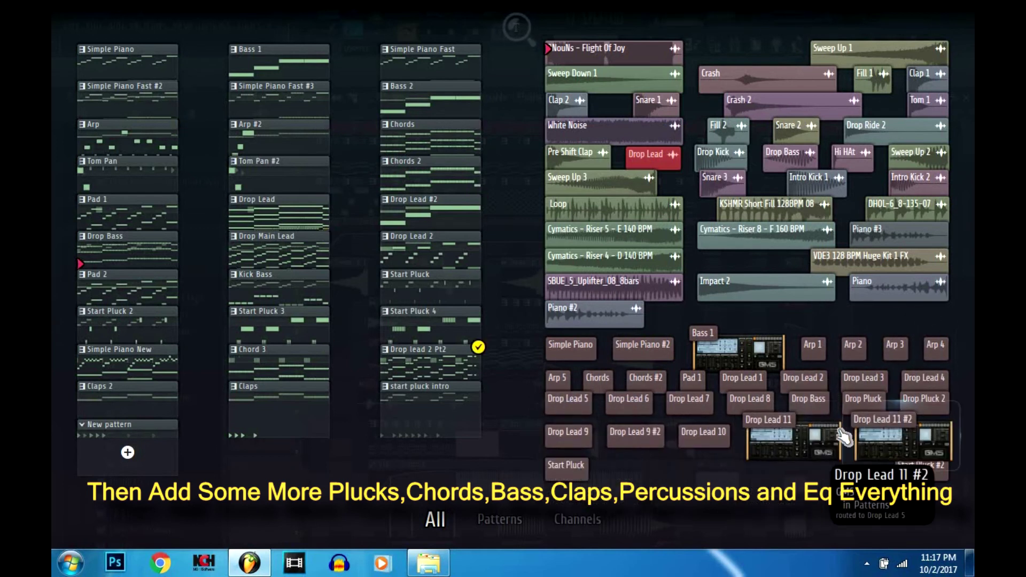
pyautogui.moveTo(544, 516)
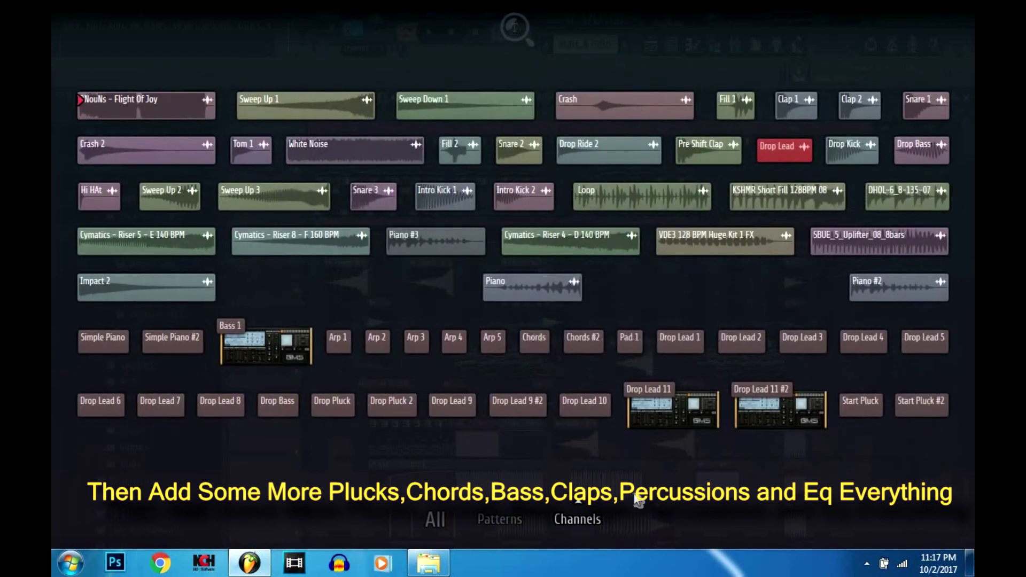
pyautogui.click(630, 498)
# Step: Solo Track 33, which holds the 2NouNs - Flight Of Joy audio clip, and start playback of the song
pyautogui.scroll(-10, 487, 177)
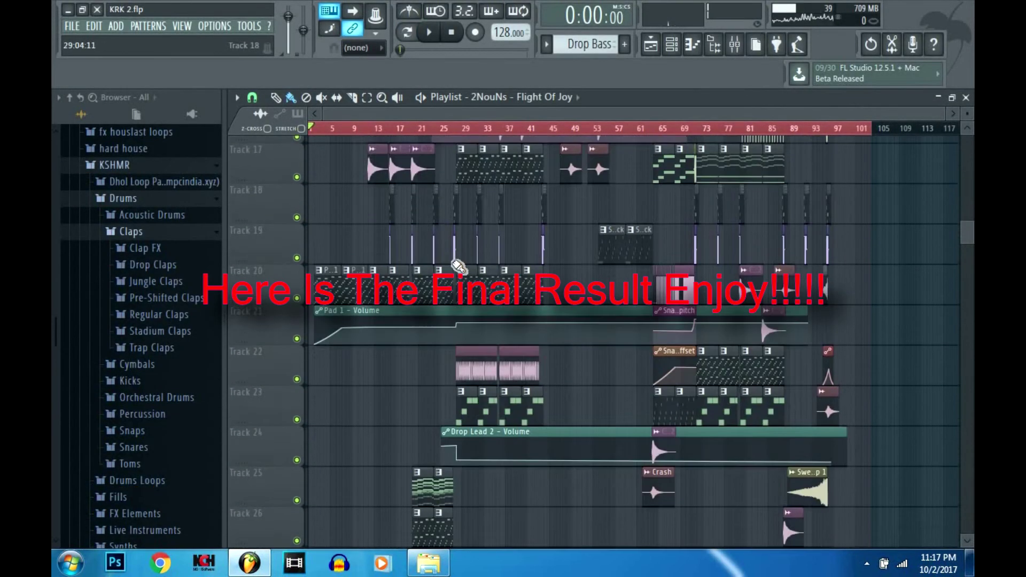
pyautogui.rightClick(297, 412)
pyautogui.press('space')
# Step: Examine the clips and automation arranged on Tracks 1 to 33 of the playlist while the song plays
pyautogui.scroll(4, 337, 225)
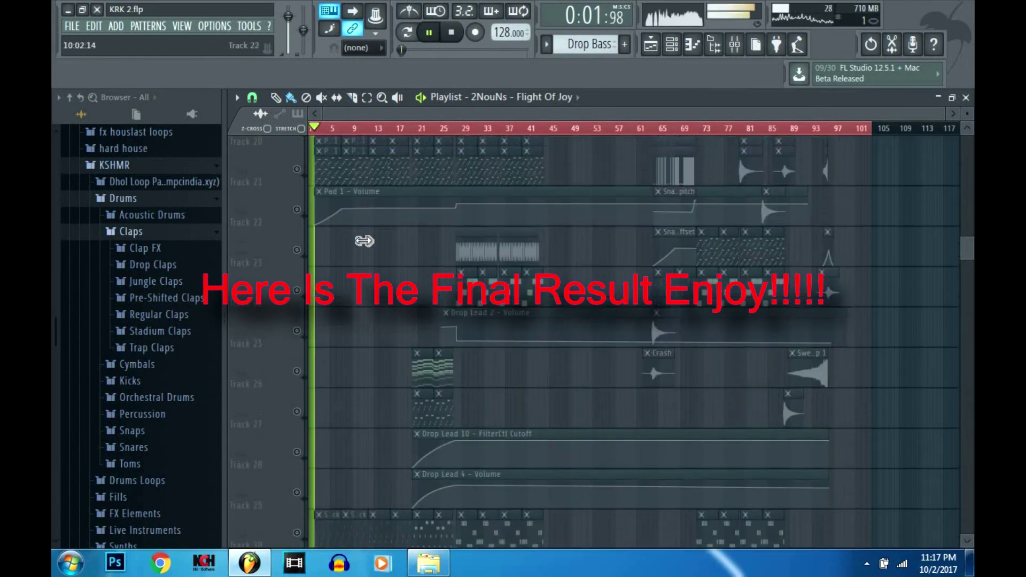
pyautogui.scroll(8, 361, 244)
pyautogui.scroll(2, 409, 189)
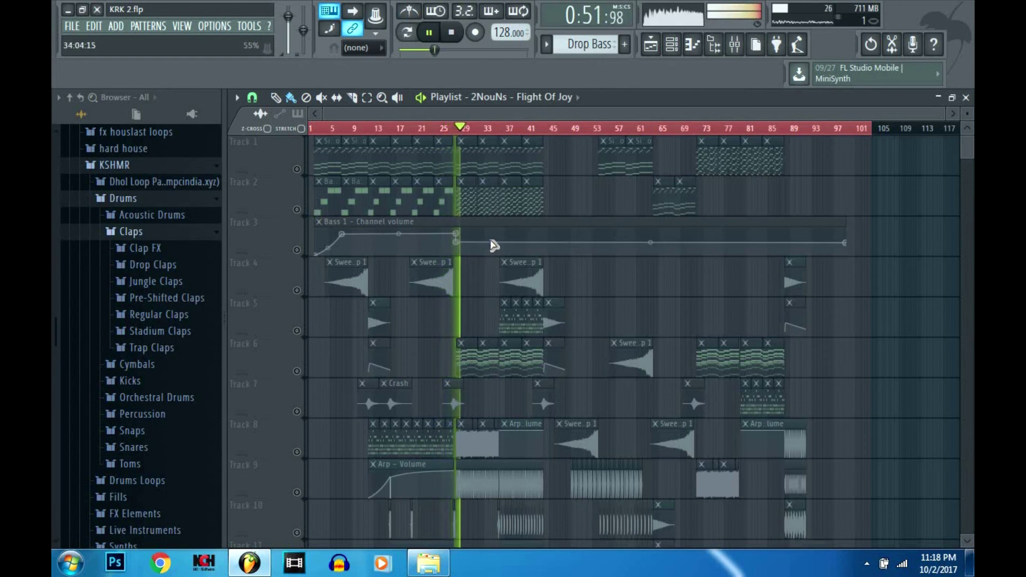
pyautogui.scroll(-4, 460, 374)
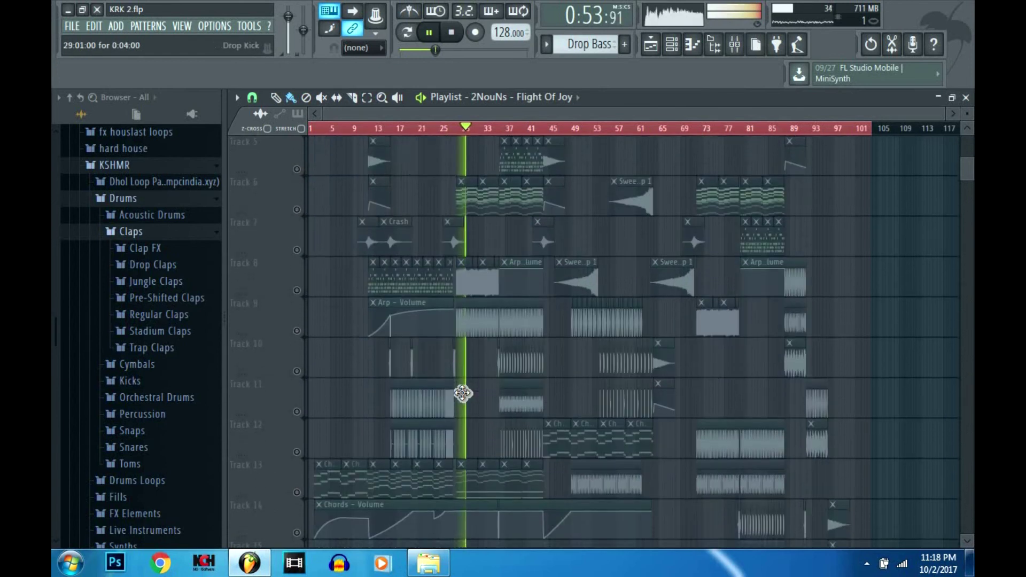
pyautogui.scroll(-8, 463, 394)
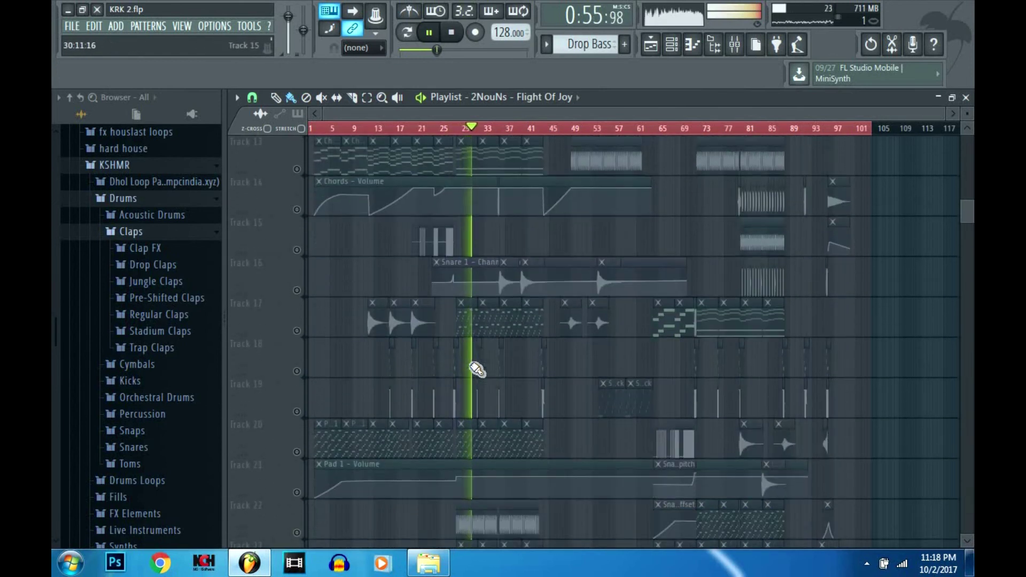
pyautogui.scroll(-5, 477, 369)
pyautogui.scroll(-5, 477, 364)
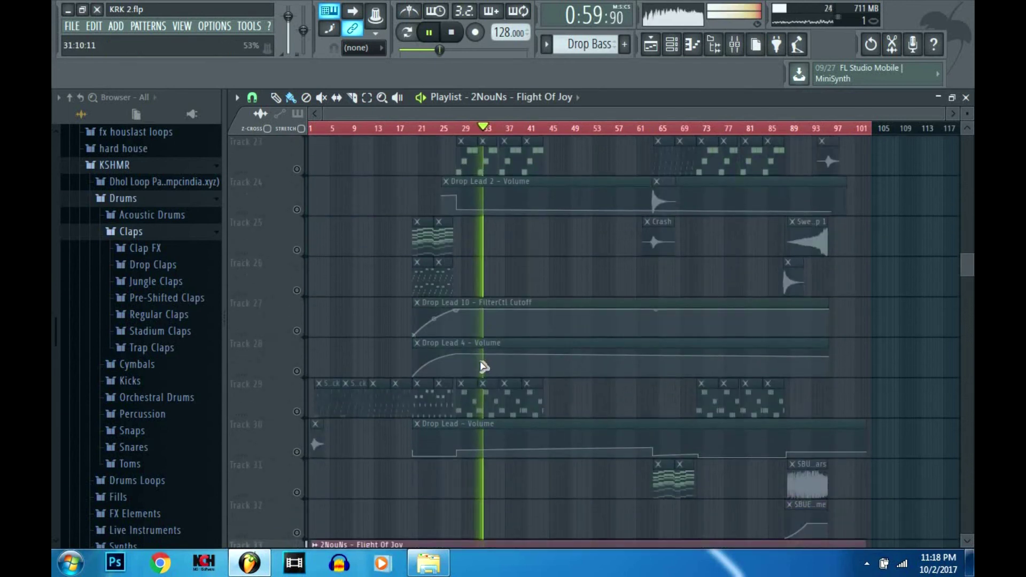
pyautogui.scroll(-2, 484, 361)
pyautogui.scroll(20, 486, 360)
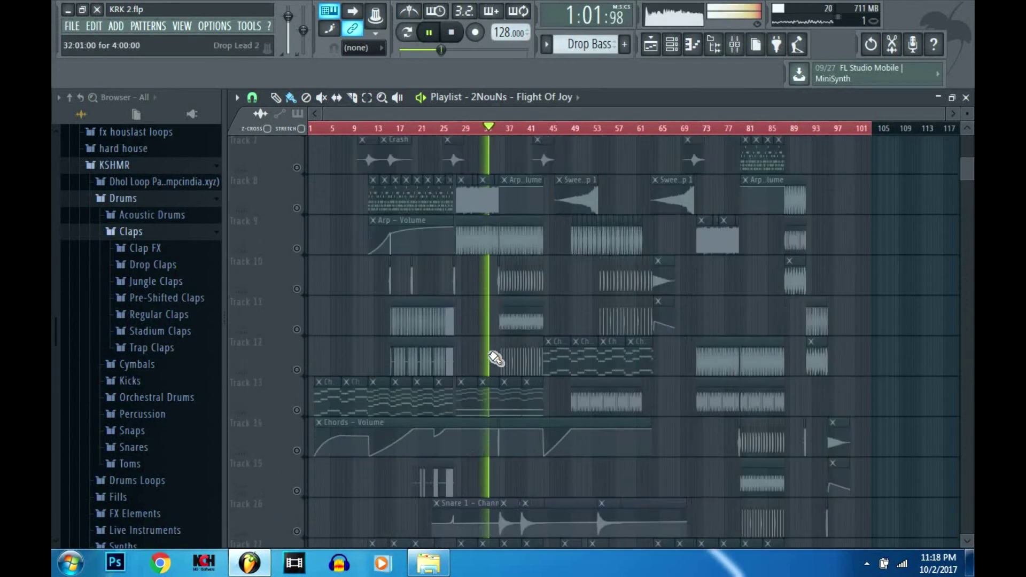
pyautogui.scroll(1, 501, 336)
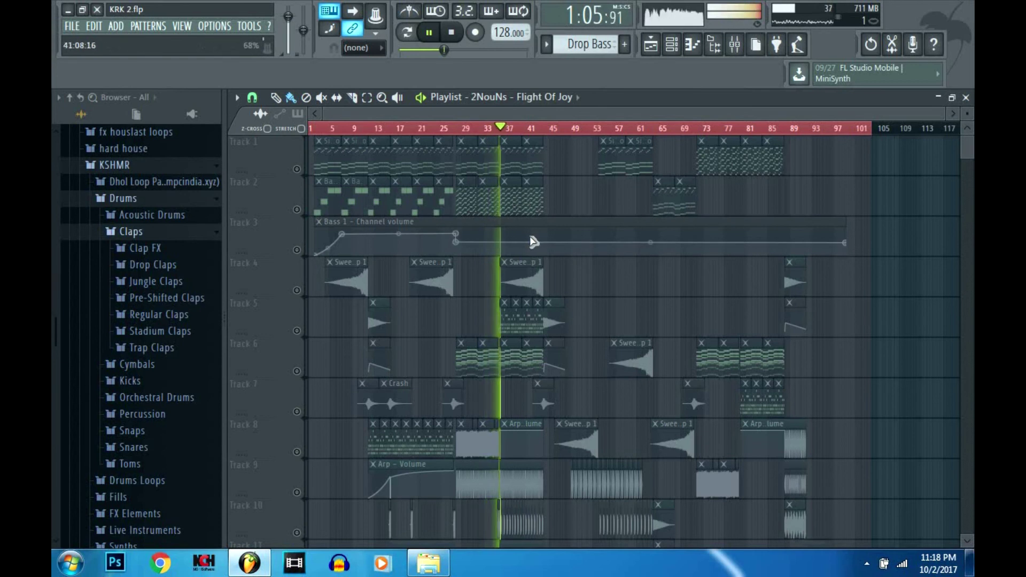
pyautogui.moveTo(535, 253)
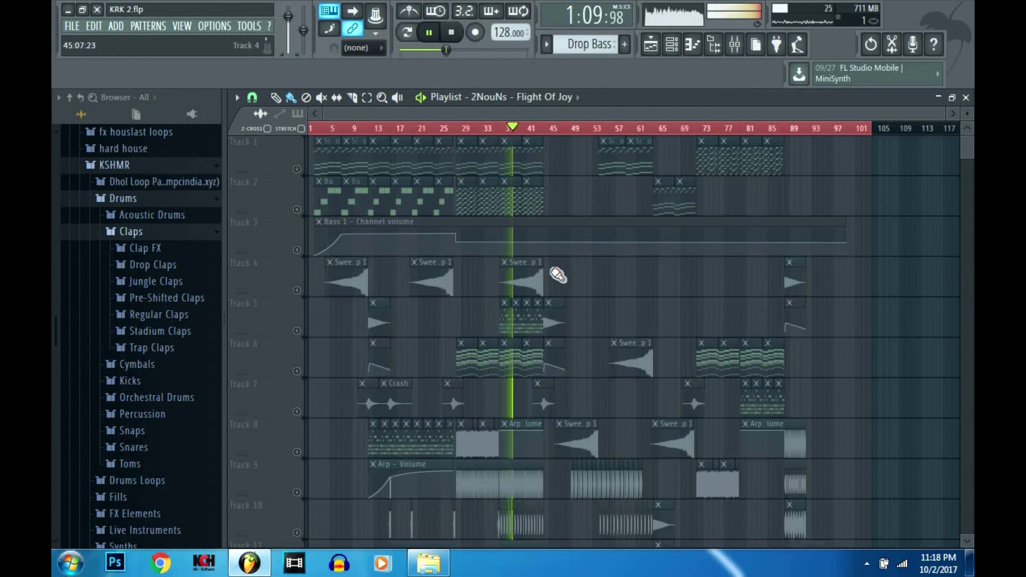
pyautogui.scroll(-5, 558, 272)
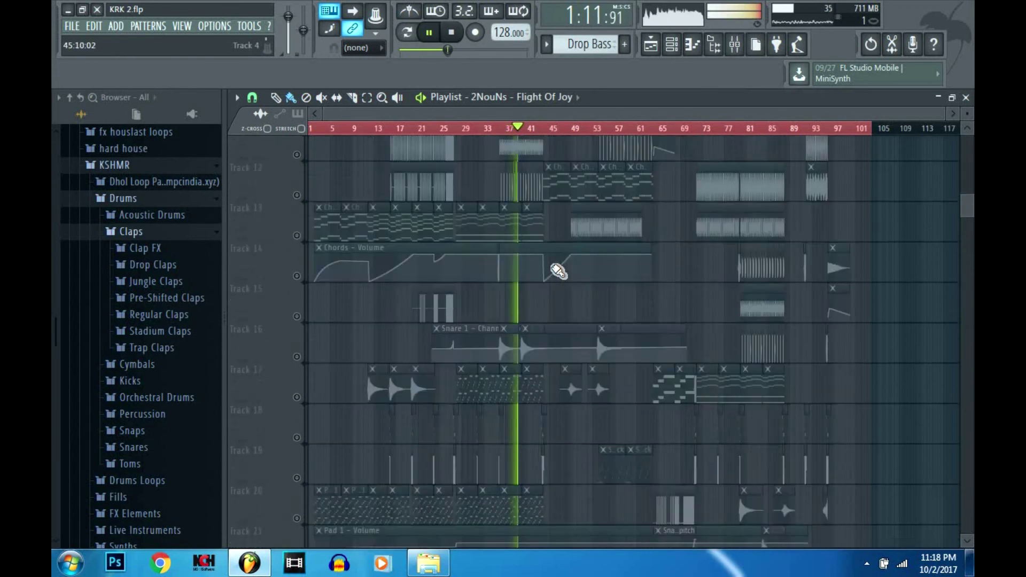
pyautogui.scroll(-3, 559, 272)
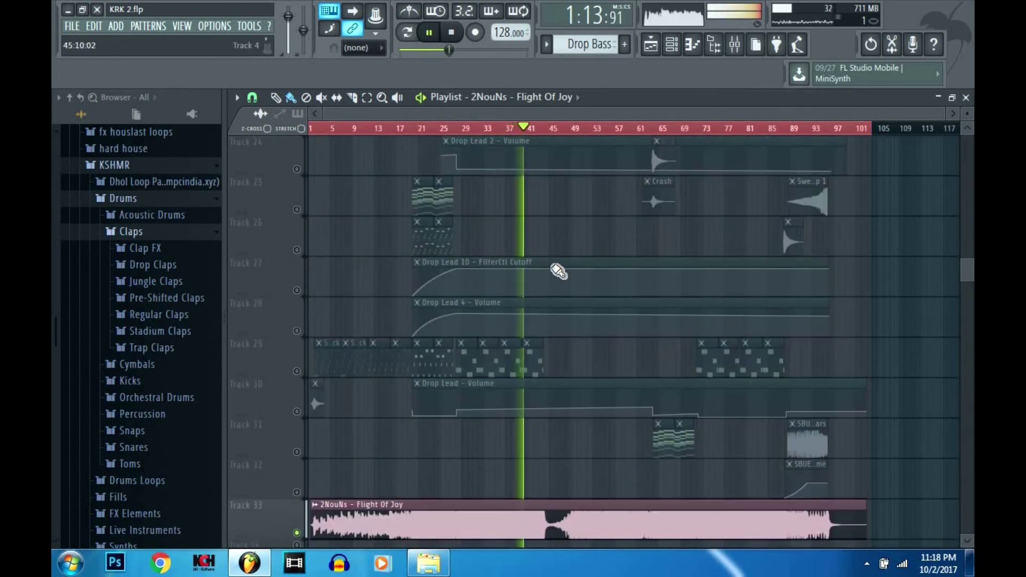
pyautogui.scroll(8, 559, 272)
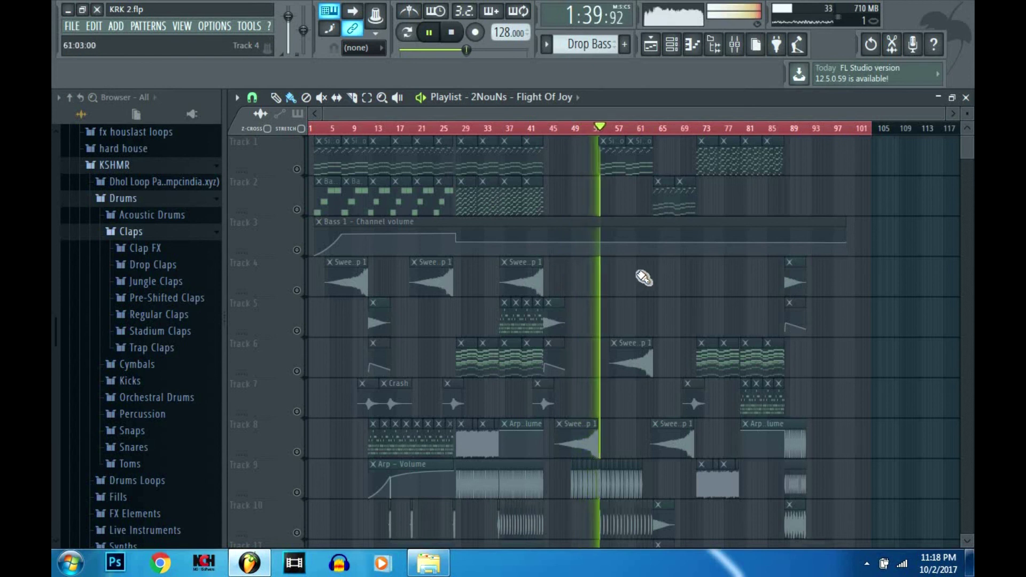
# Step: Examine the closing section around bars 89 to 97 across the tracks, both close up and in full, during playback
pyautogui.scroll(-1, 647, 282)
pyautogui.scroll(-1, 651, 284)
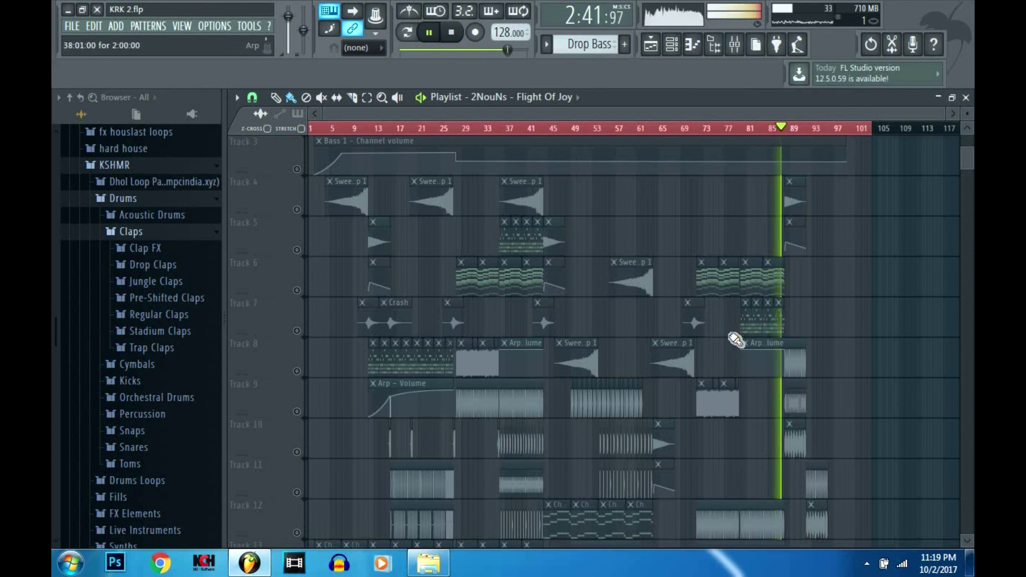
pyautogui.scroll(-11, 812, 322)
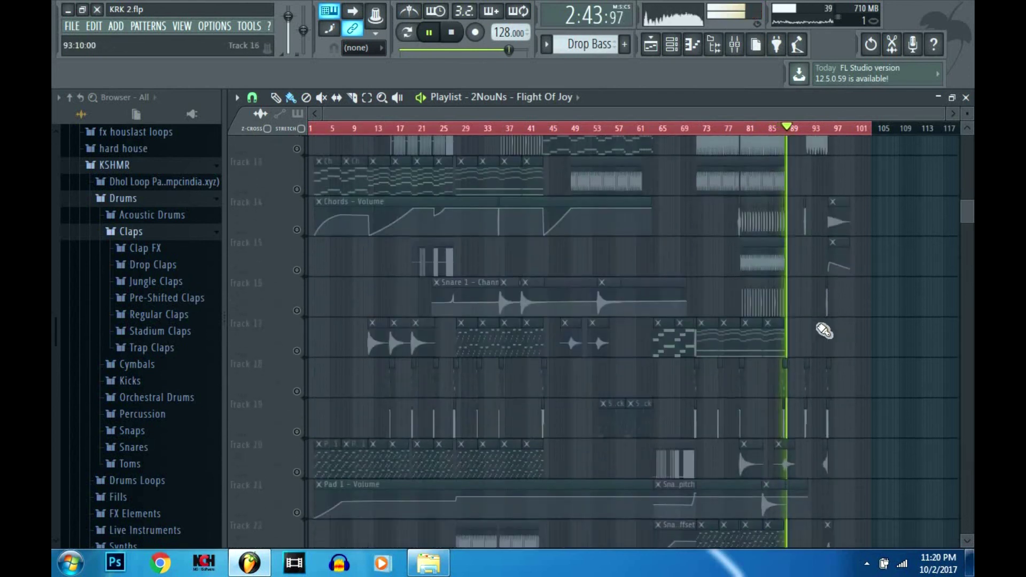
pyautogui.scroll(-3, 844, 326)
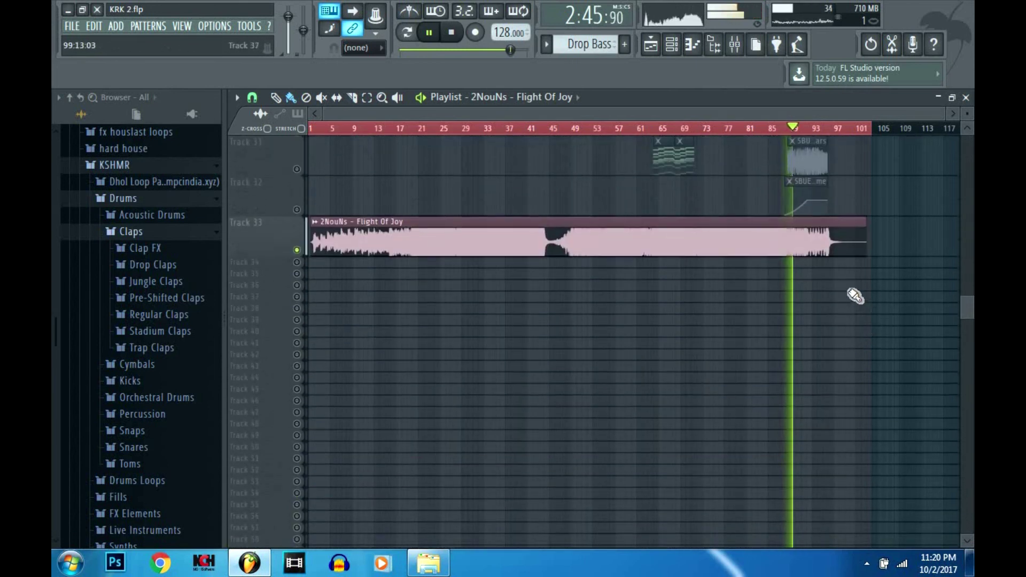
pyautogui.scroll(4, 845, 300)
pyautogui.scroll(3, 711, 353)
pyautogui.scroll(-3, 707, 358)
pyautogui.scroll(4, 679, 377)
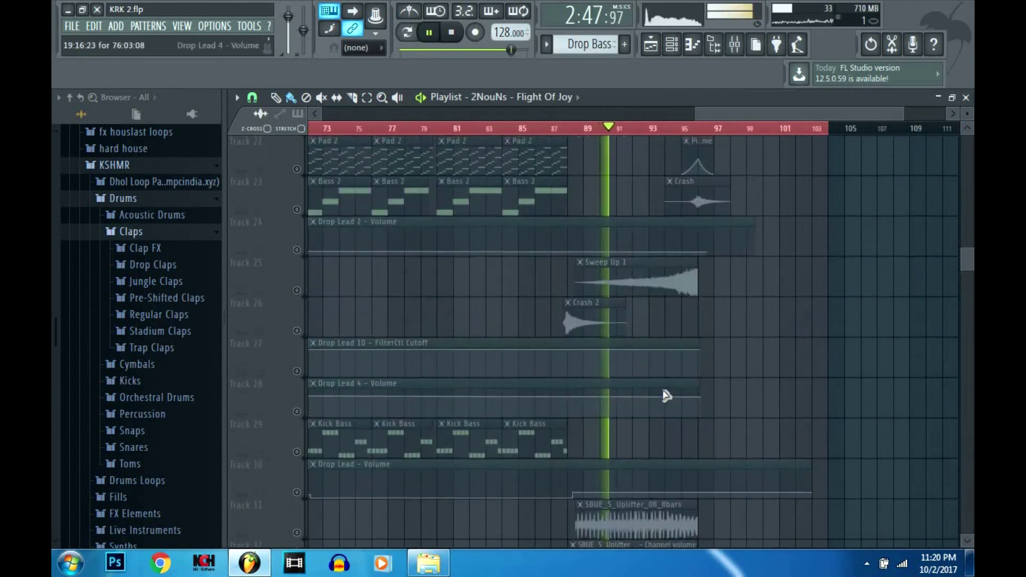
pyautogui.scroll(3, 662, 383)
pyautogui.scroll(-3, 681, 383)
pyautogui.scroll(2, 710, 383)
pyautogui.scroll(4, 782, 380)
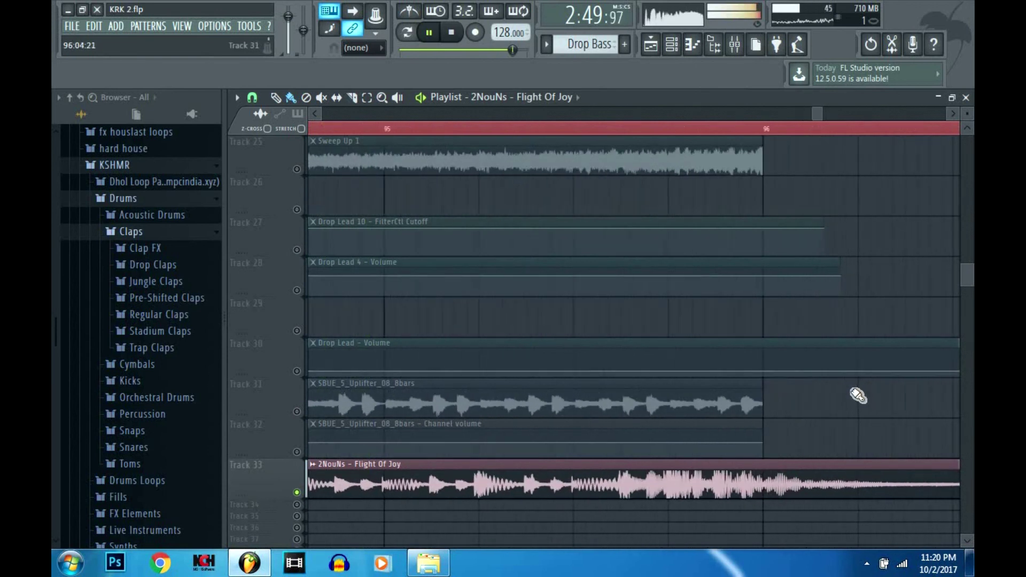
pyautogui.scroll(-6, 855, 391)
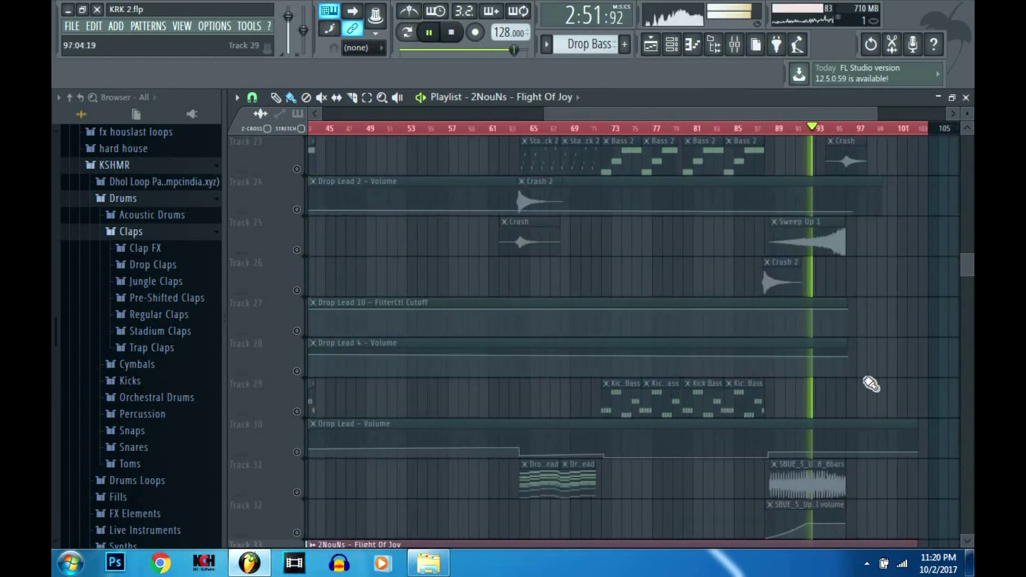
pyautogui.scroll(-3, 897, 381)
pyautogui.scroll(4, 528, 401)
pyautogui.scroll(-2, 527, 402)
pyautogui.scroll(6, 524, 385)
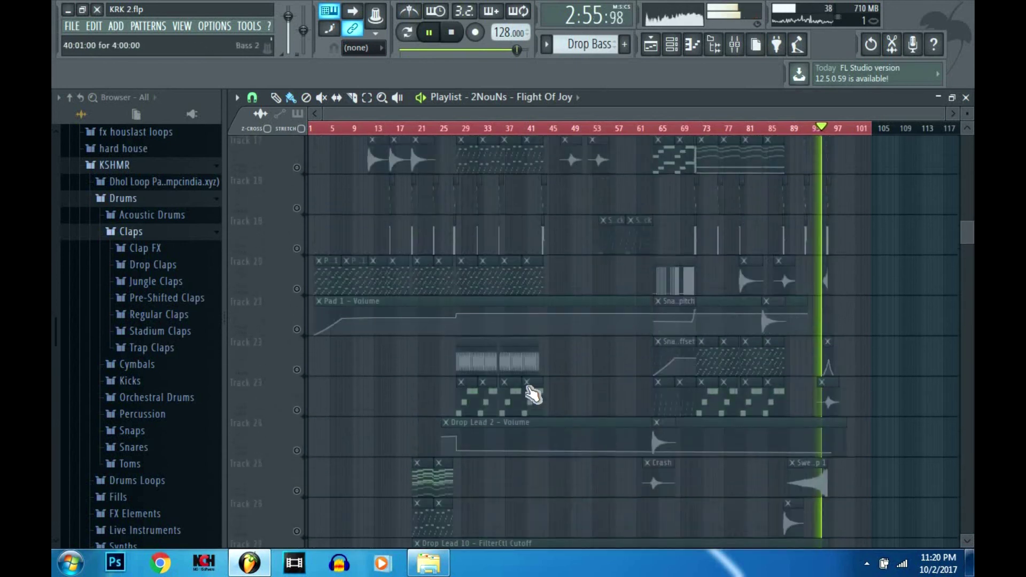